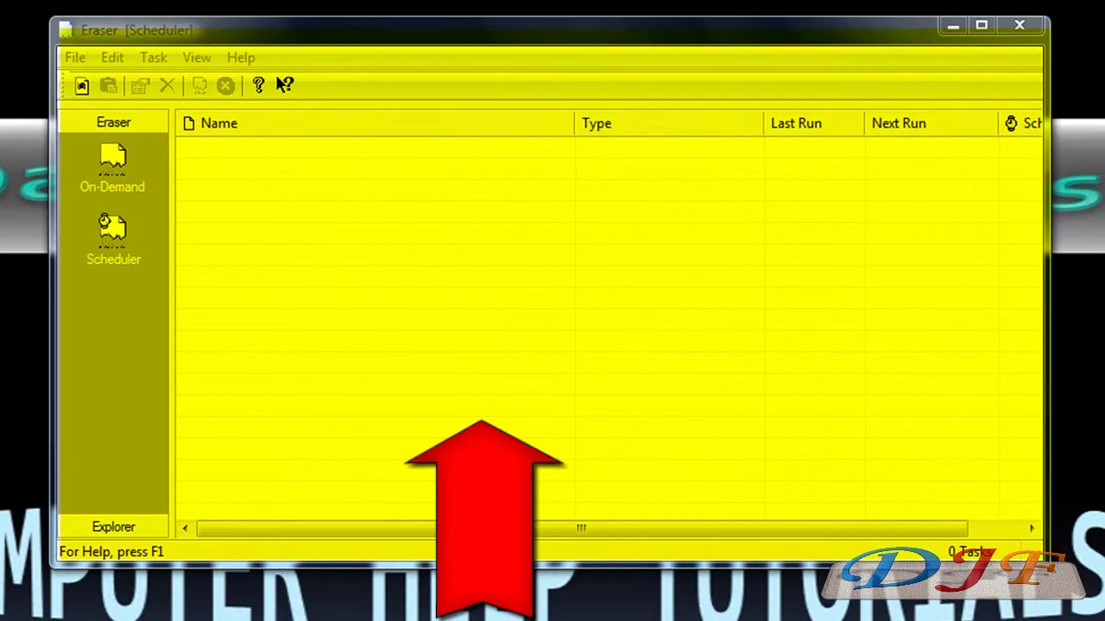
# Open the Eraser folder among the installed programs and bring up the Eraser window.
pyautogui.press('super')
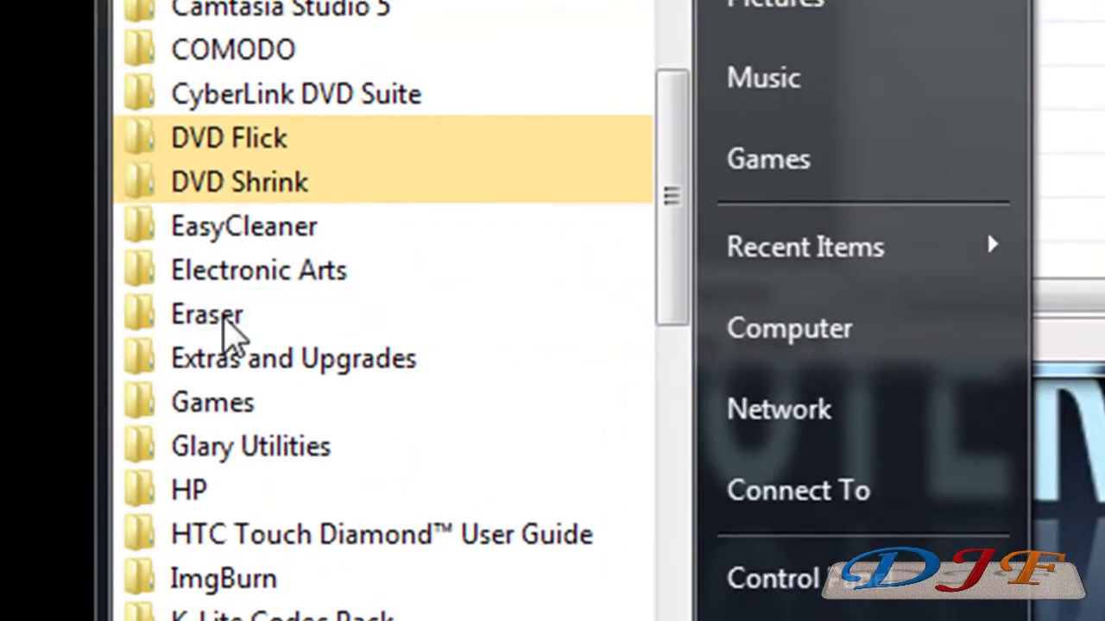
pyautogui.click(237, 315)
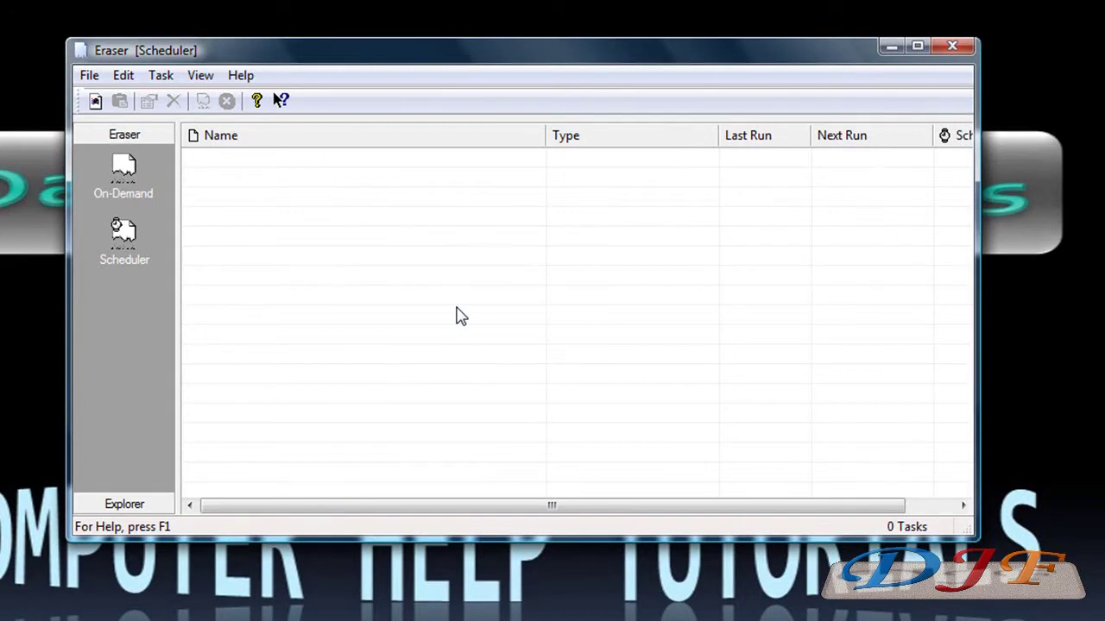
pyautogui.click(278, 100)
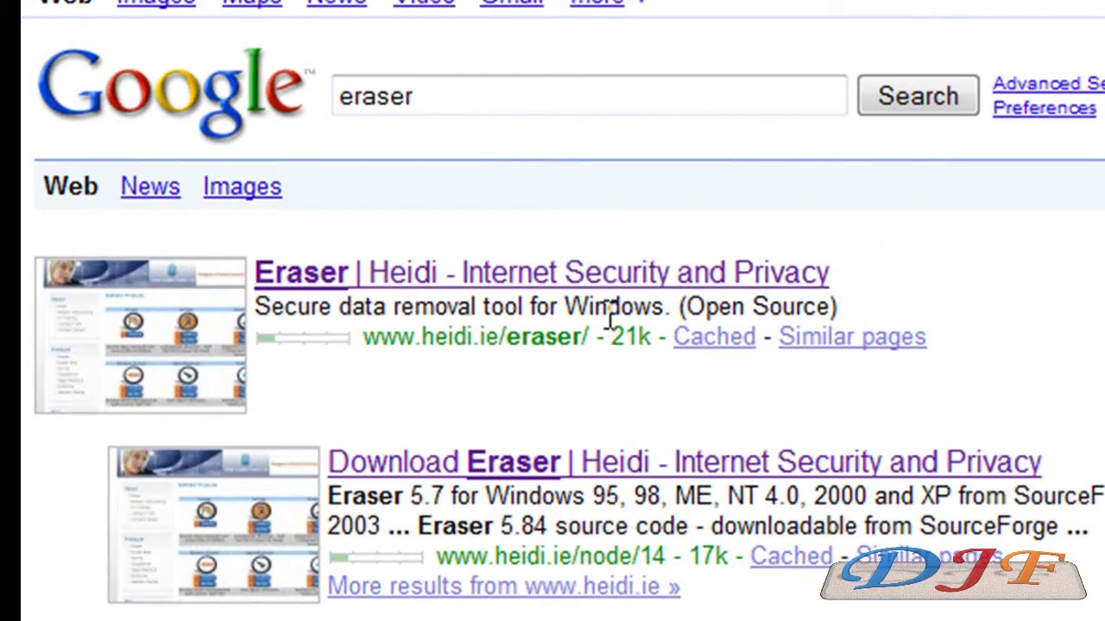
# Open the CNET Download page for Eraser from the Google search results.
pyautogui.scroll(-2, 552, 311)
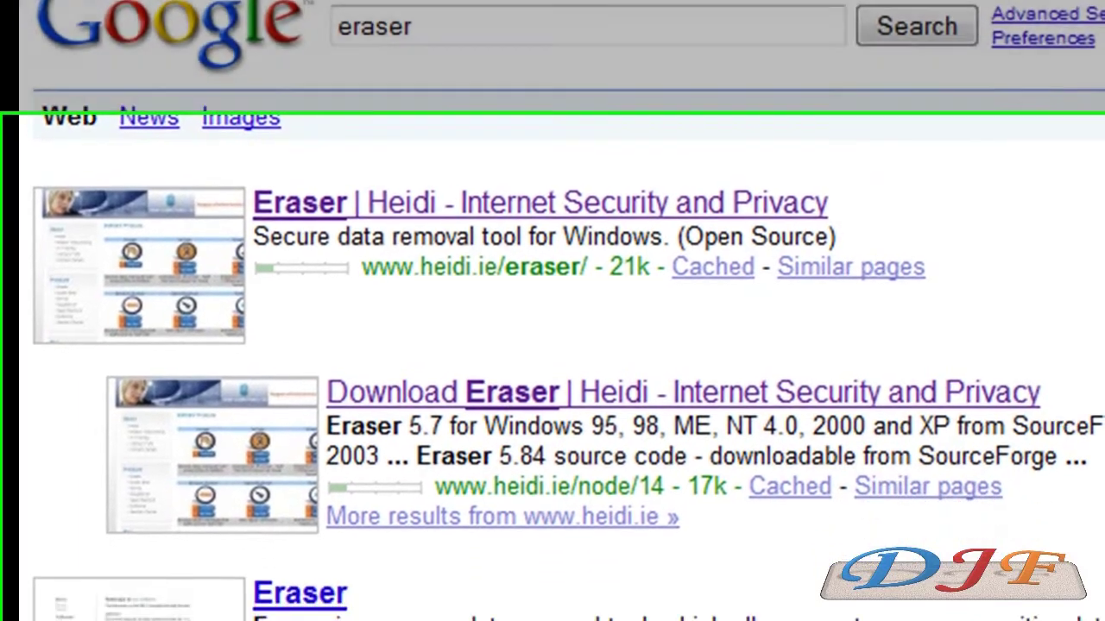
pyautogui.scroll(-3, 553, 311)
pyautogui.scroll(-7, 552, 311)
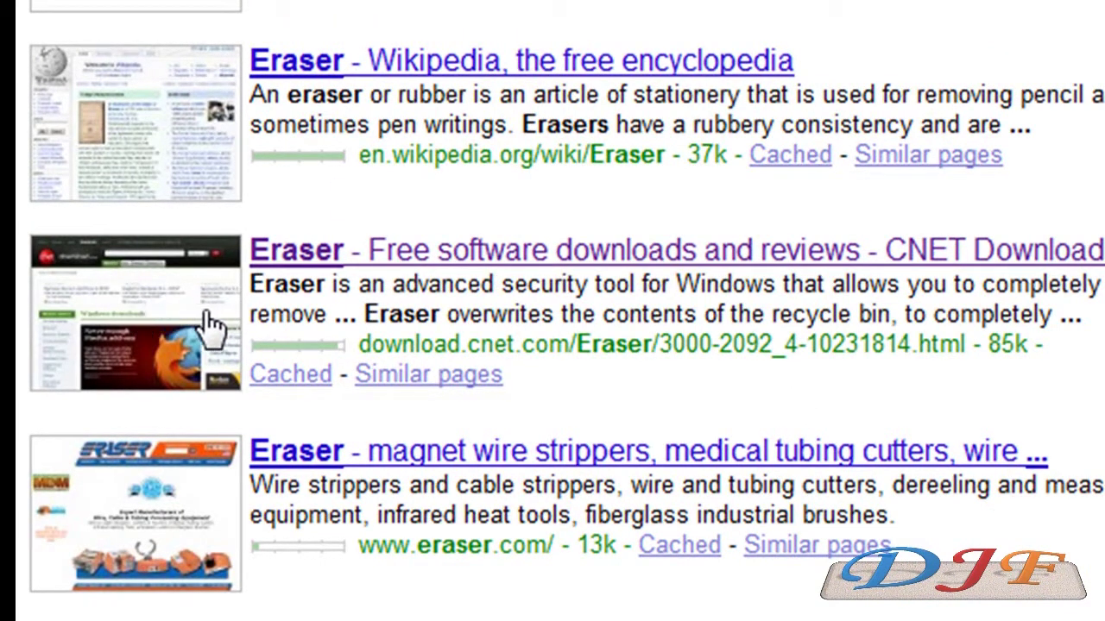
pyautogui.click(380, 250)
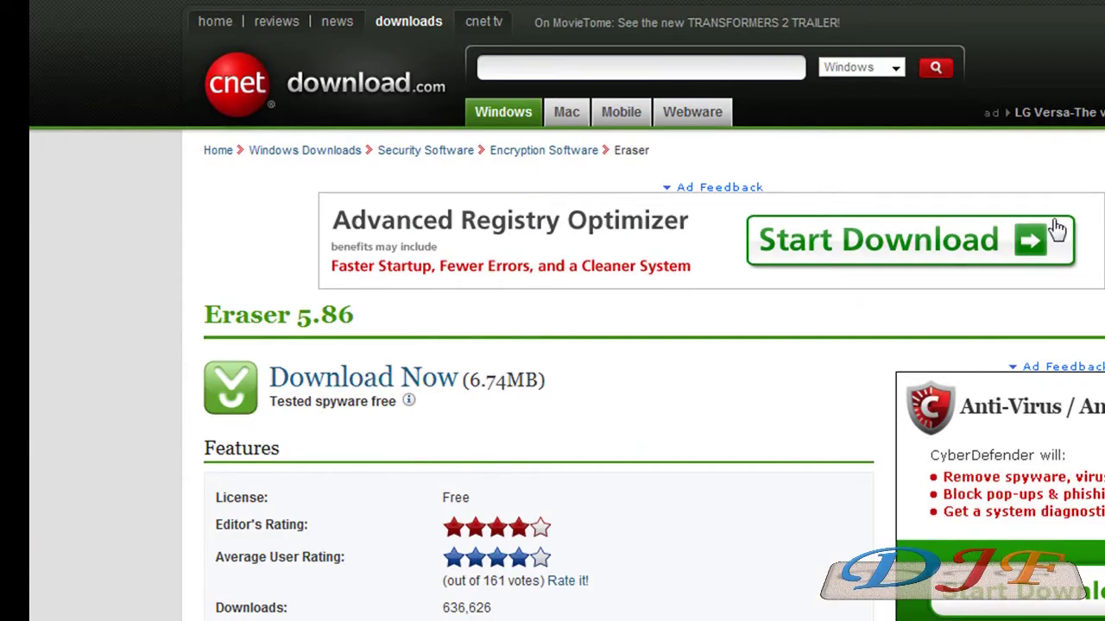
# Examine the description, editor's review and user reviews on the Eraser 5.86 download page.
pyautogui.scroll(-10, 552, 346)
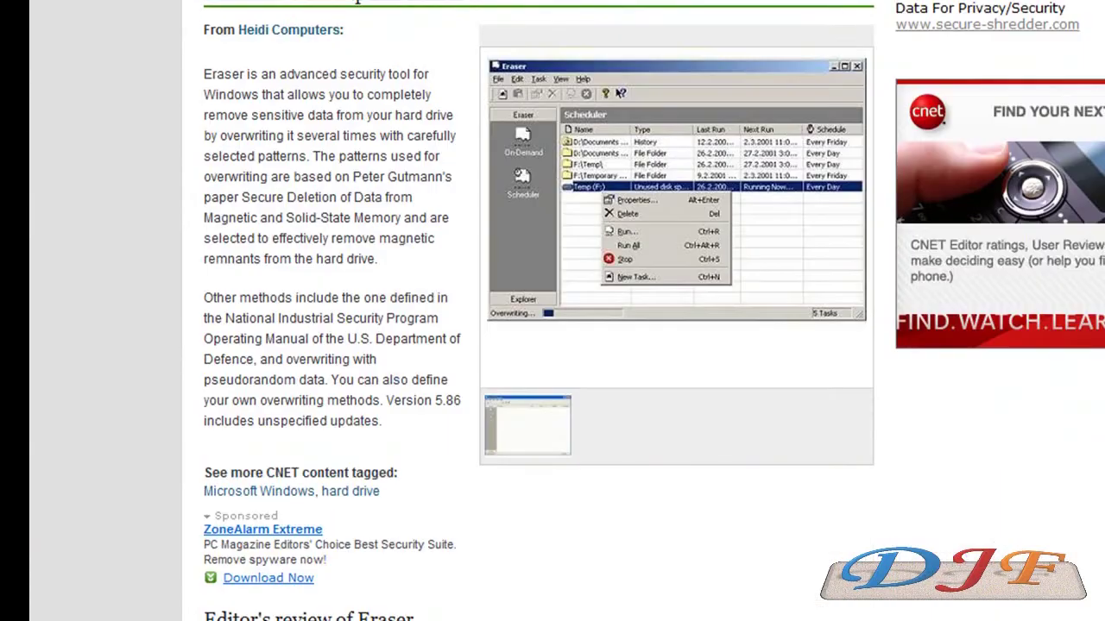
pyautogui.scroll(-12, 552, 345)
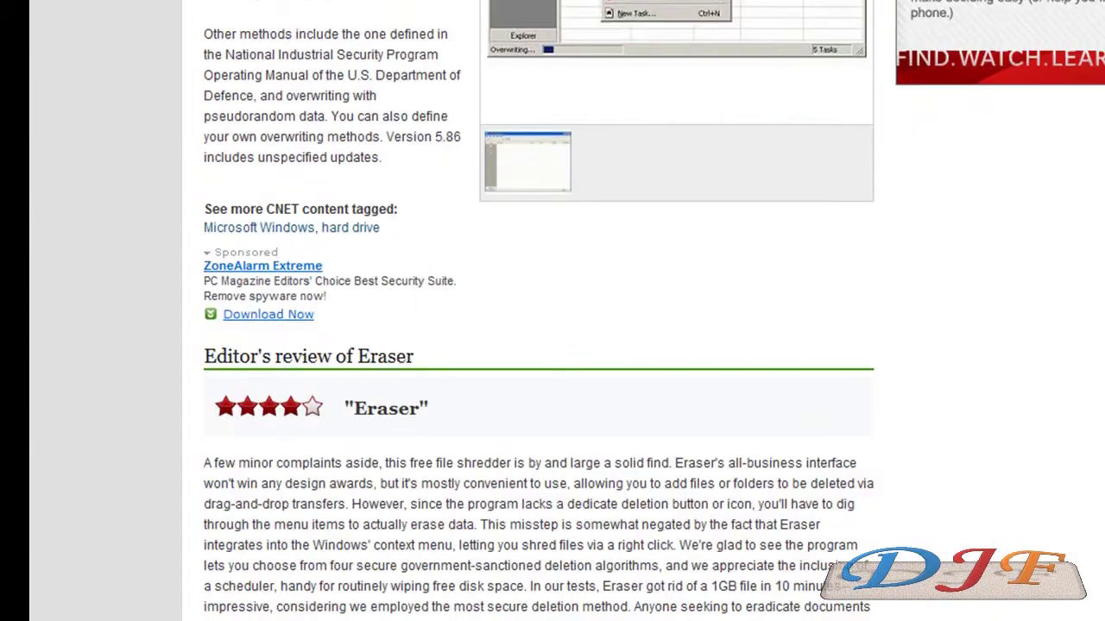
pyautogui.scroll(-3, 552, 345)
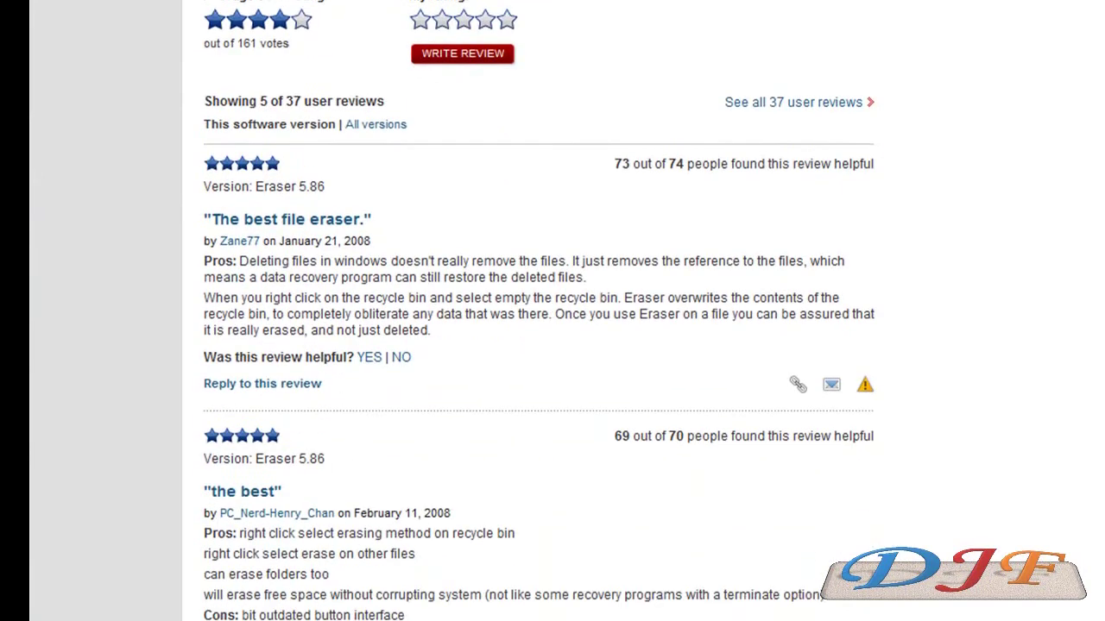
pyautogui.scroll(-6, 552, 346)
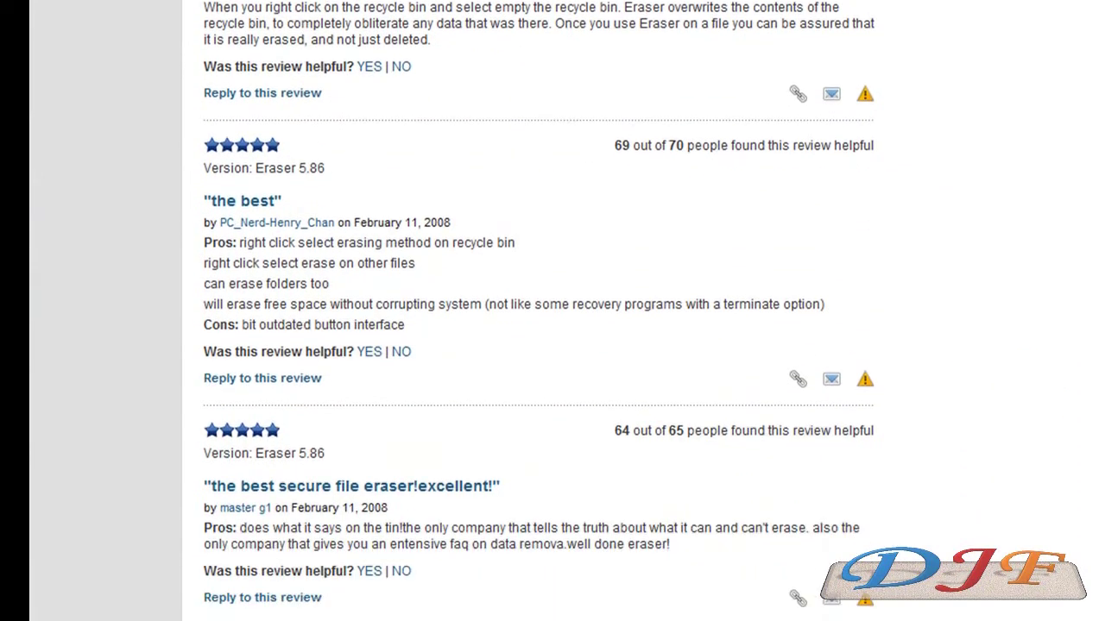
pyautogui.scroll(-5, 552, 345)
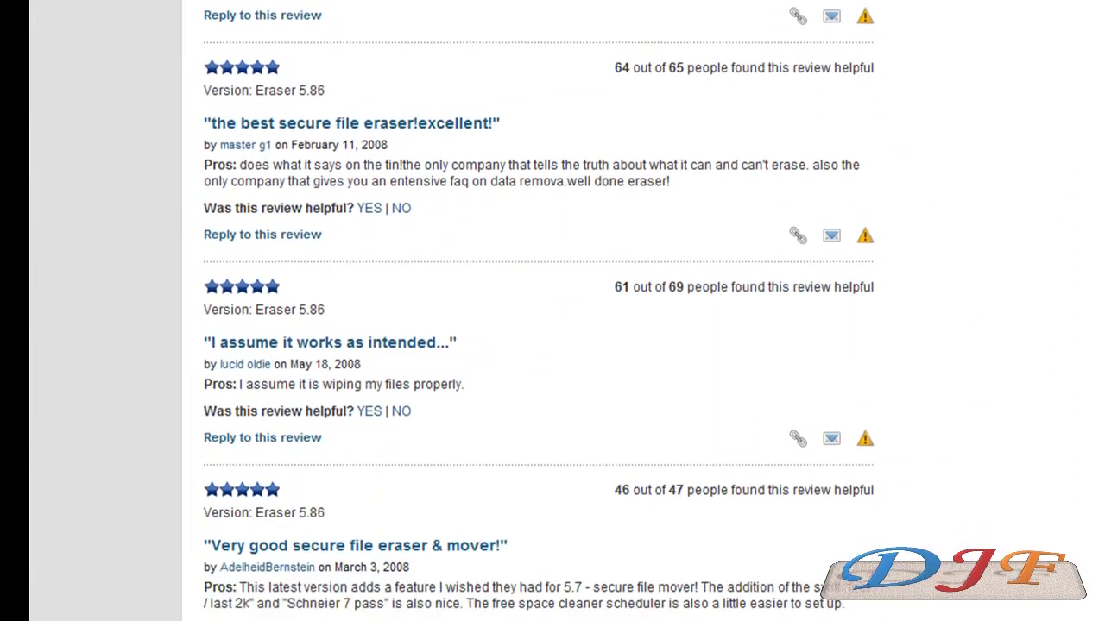
pyautogui.scroll(8, 552, 345)
pyautogui.scroll(15, 552, 346)
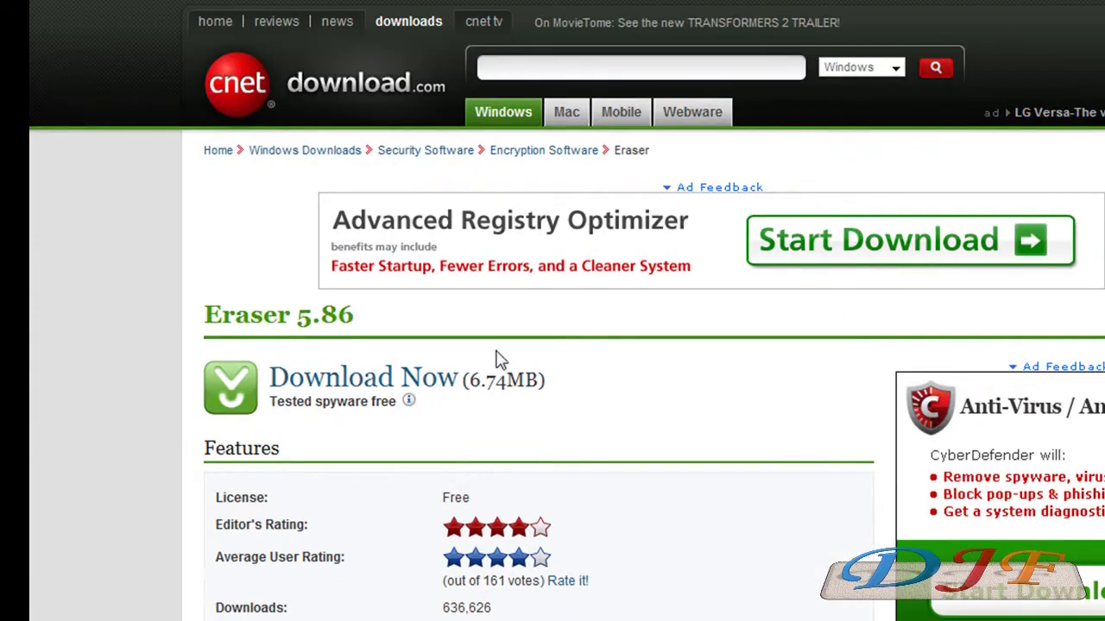
# Start downloading Eraser586_setup.exe with the Desktop as the save location, and cancel the save.
pyautogui.click(414, 388)
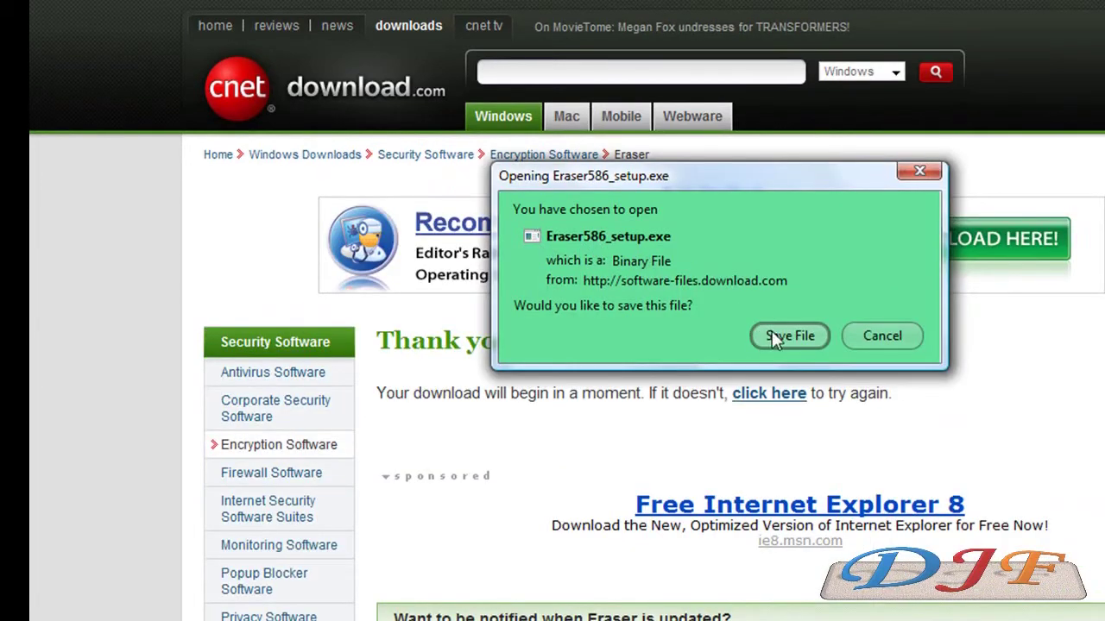
pyautogui.click(774, 337)
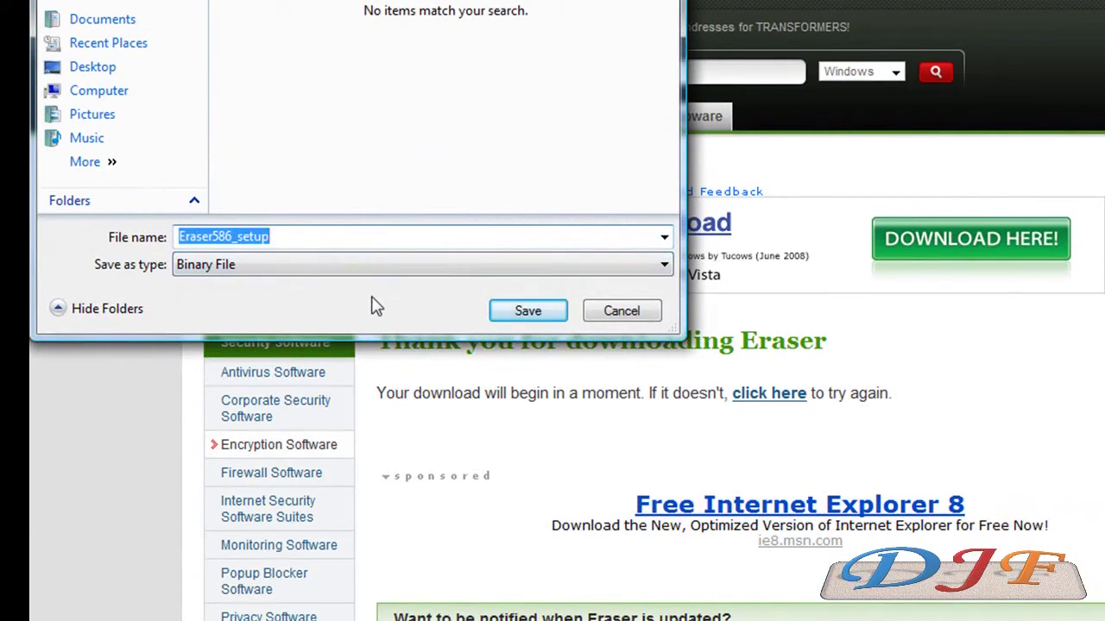
pyautogui.click(87, 79)
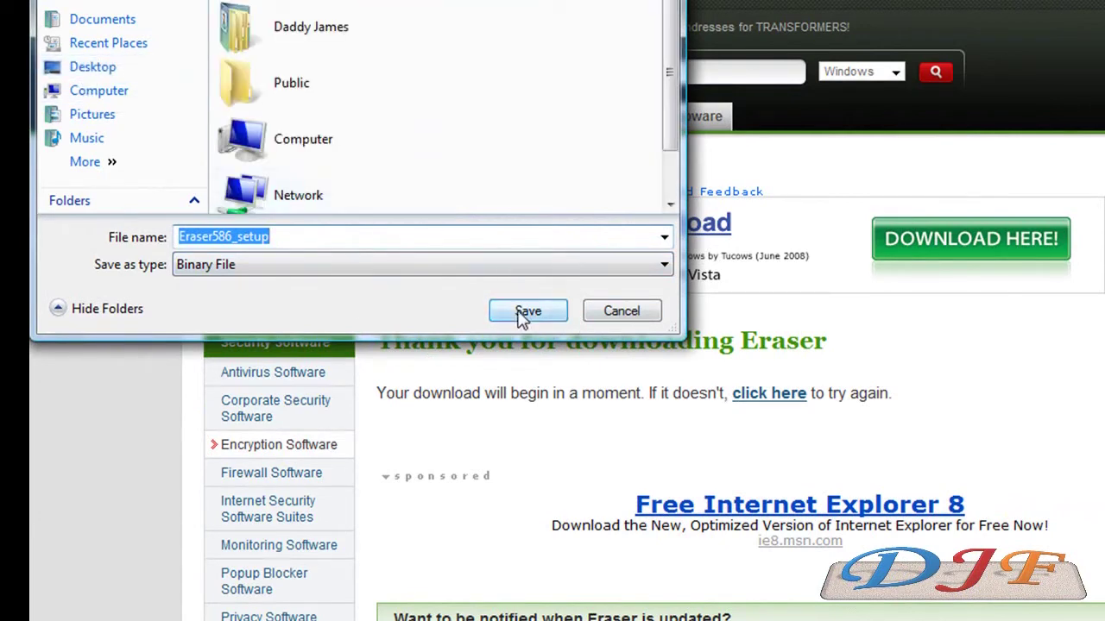
pyautogui.click(623, 315)
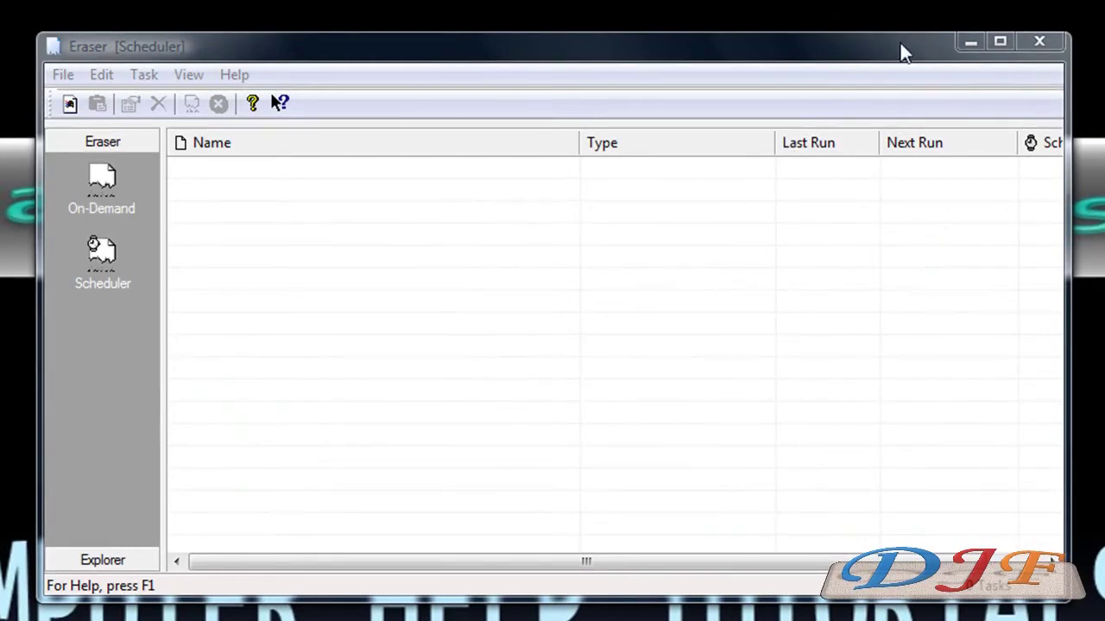
# Minimize the Eraser window and move an item from the desktop into the Recycle Bin.
pyautogui.click(967, 43)
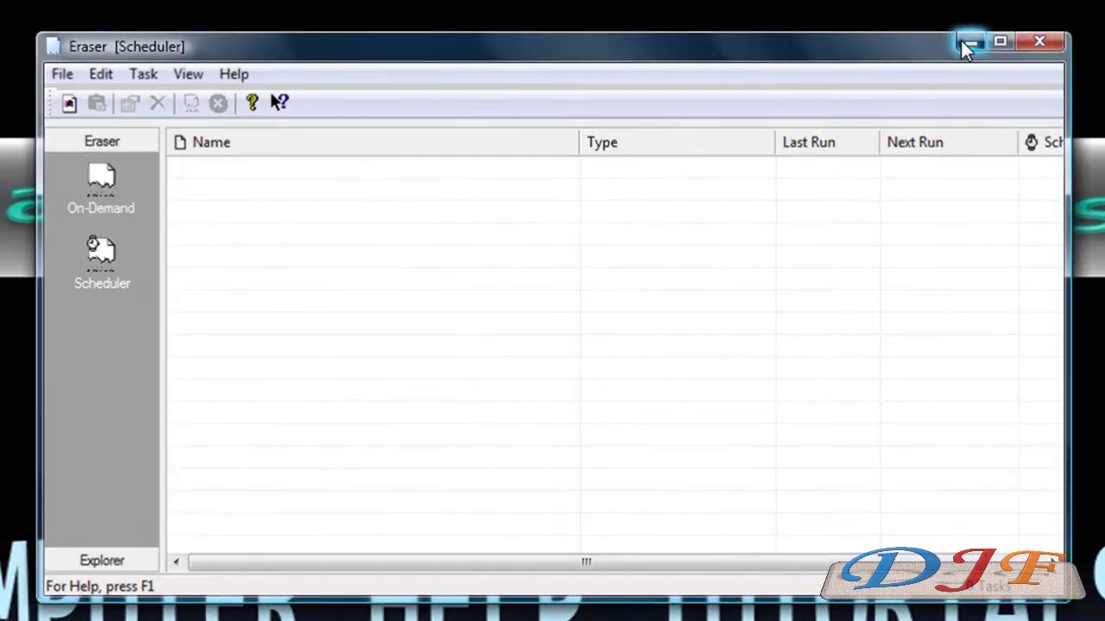
pyautogui.moveTo(1104, 458); pyautogui.dragTo(771, 385)
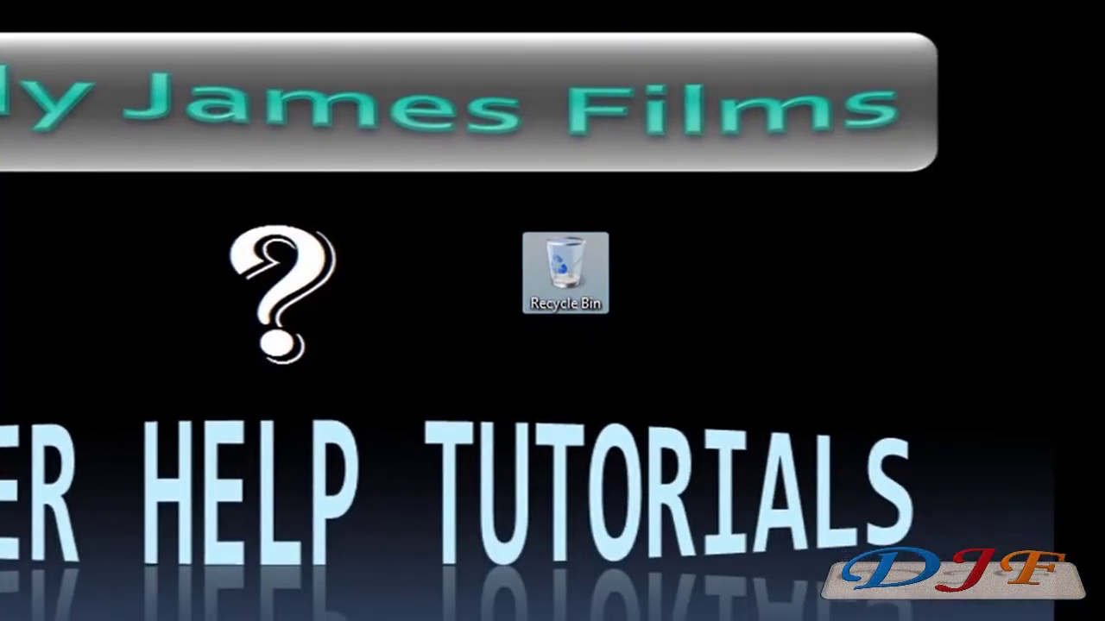
pyautogui.moveTo(168, 258); pyautogui.dragTo(556, 276)
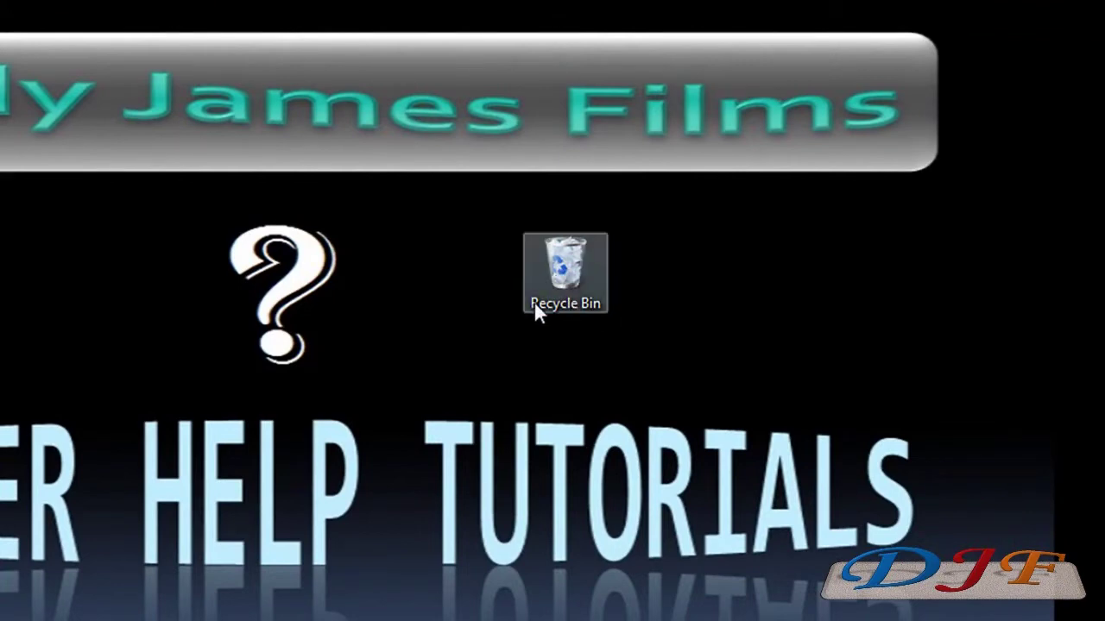
# Erase the Recycle Bin contents with the 35-Pass Gutmann method and move the erasing report aside.
pyautogui.rightClick(580, 268)
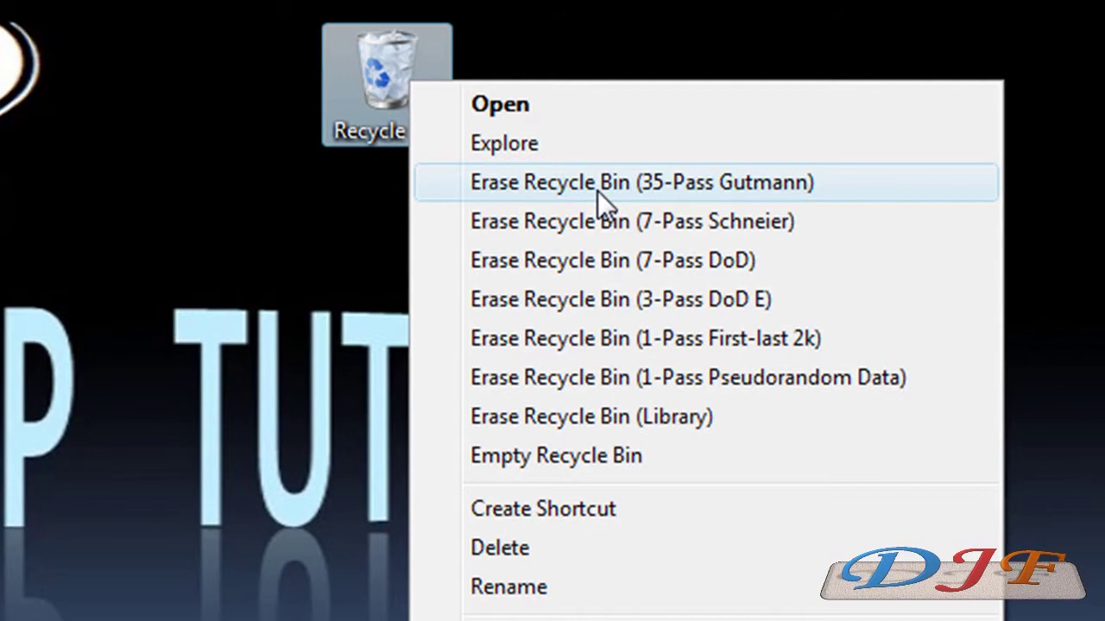
pyautogui.click(598, 191)
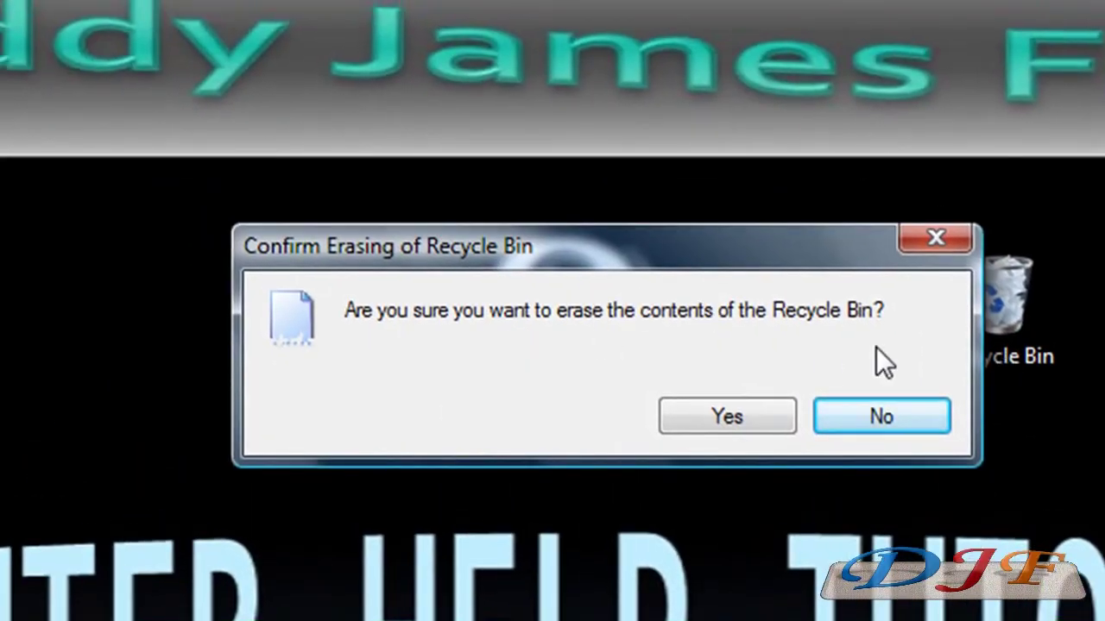
pyautogui.click(726, 416)
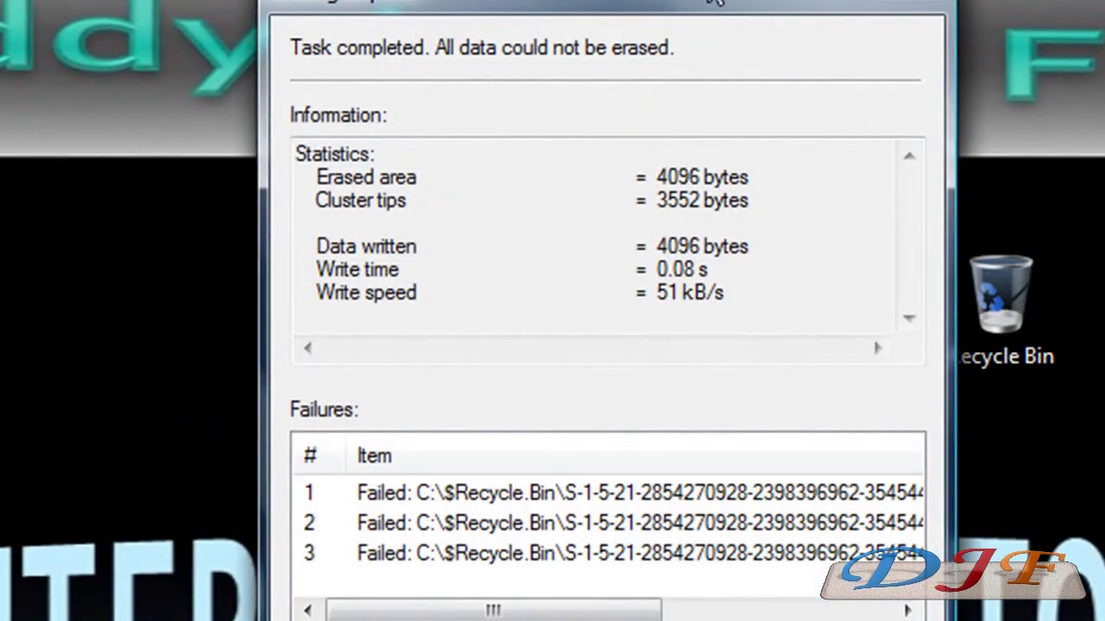
pyautogui.moveTo(715, 3); pyautogui.dragTo(1104, 0)
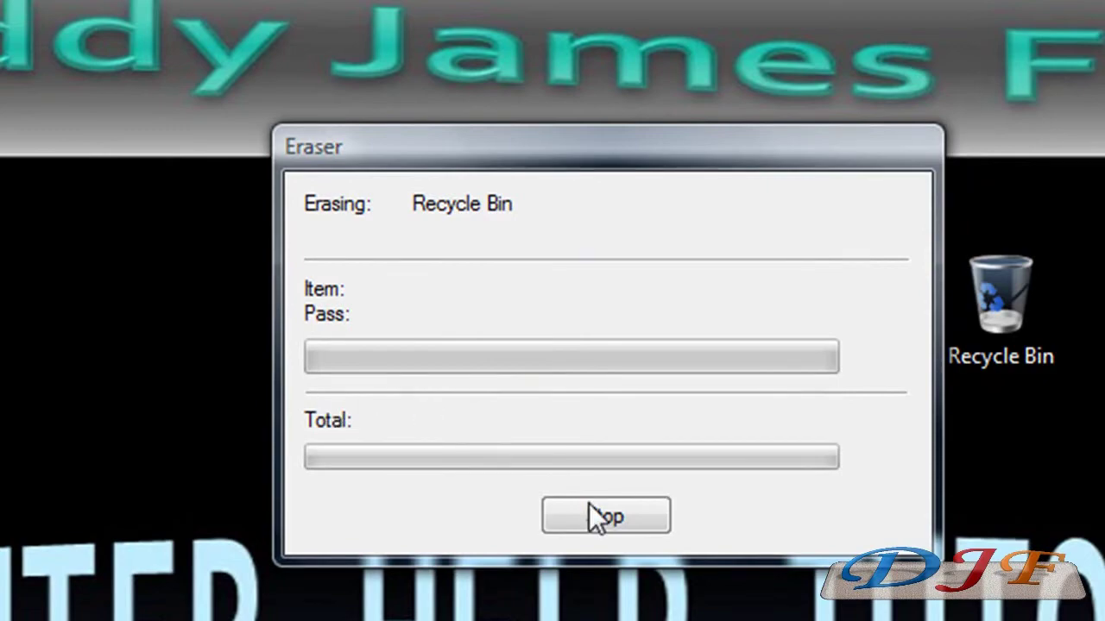
pyautogui.moveTo(1104, 0); pyautogui.dragTo(466, 3)
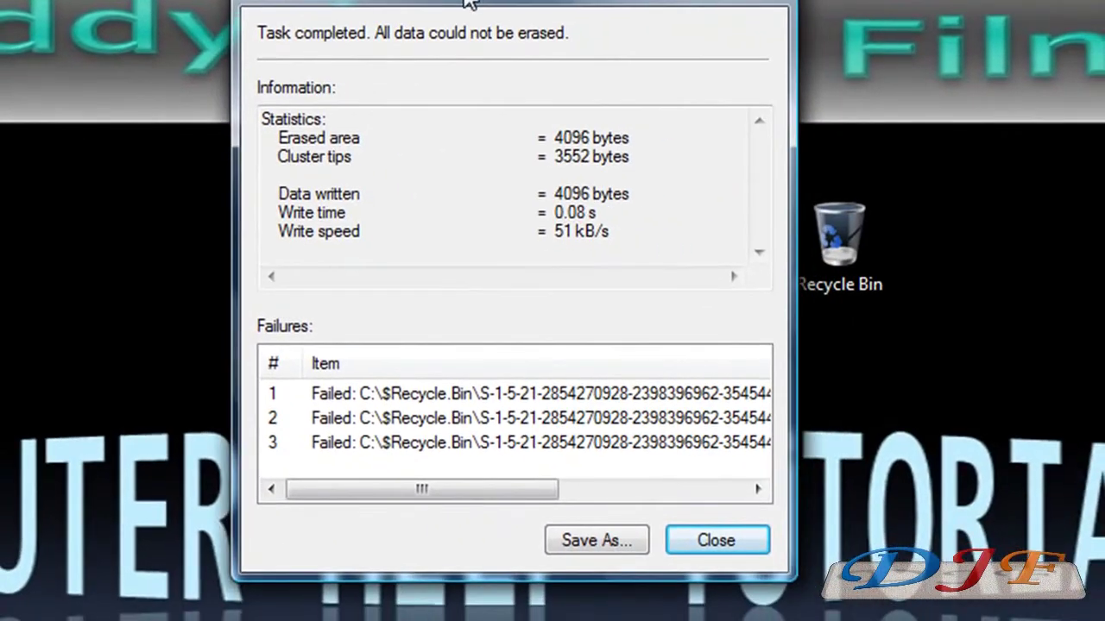
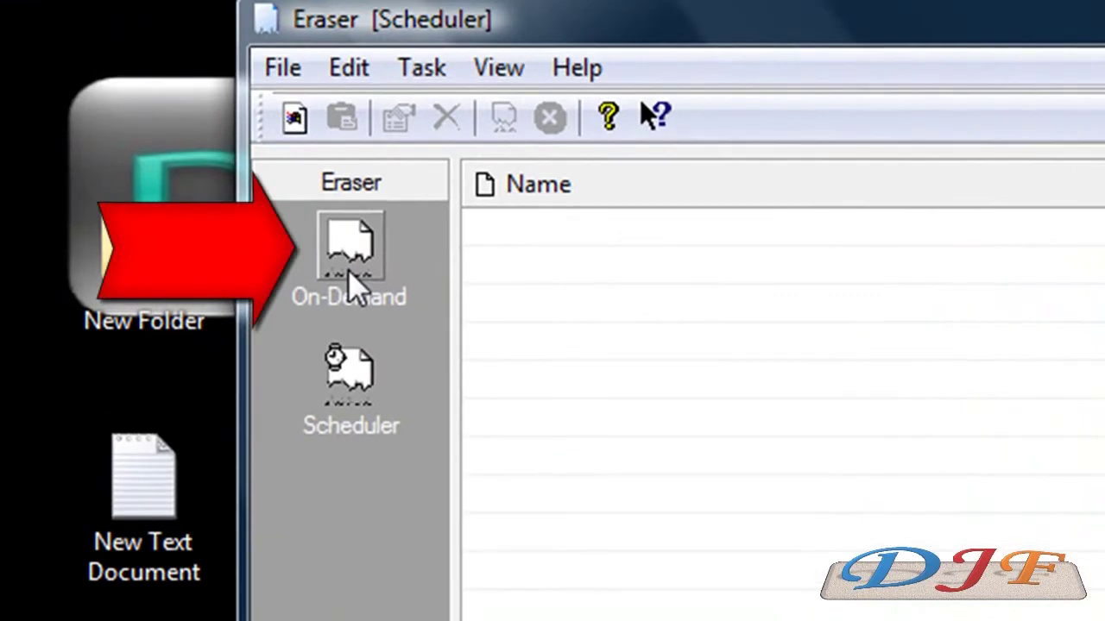
# Add New Folder and New Text Document from the desktop to Eraser's On-Demand list.
pyautogui.click(101, 192)
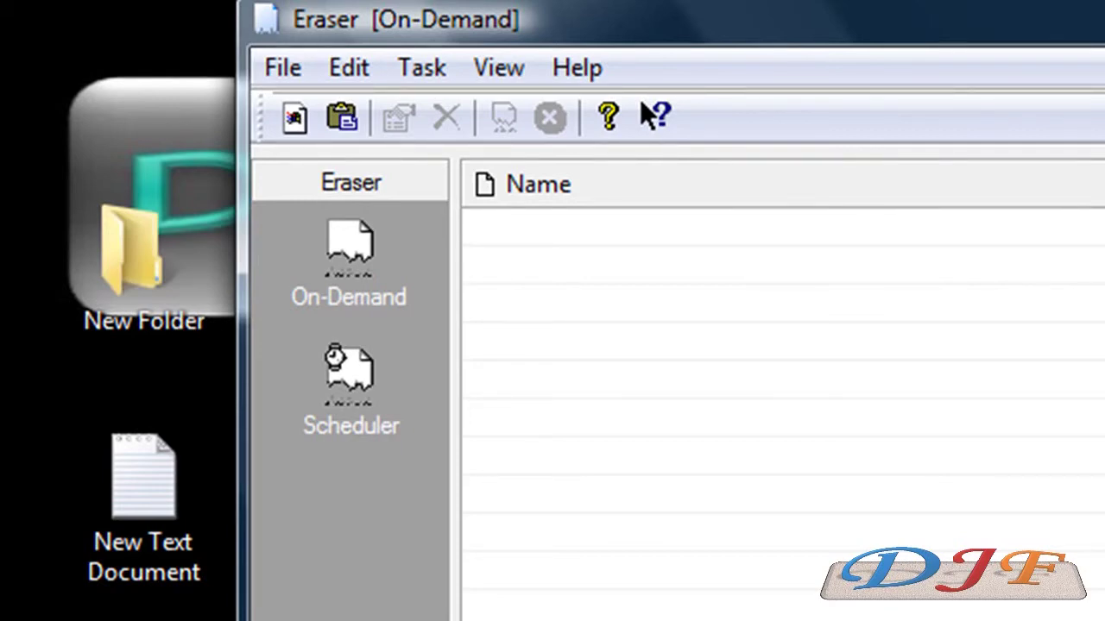
pyautogui.moveTo(147, 618)
pyautogui.mouseDown()
pyautogui.moveTo(181, 185)
pyautogui.moveTo(135, 264)
pyautogui.moveTo(140, 239)
pyautogui.moveTo(561, 323)
pyautogui.mouseUp()
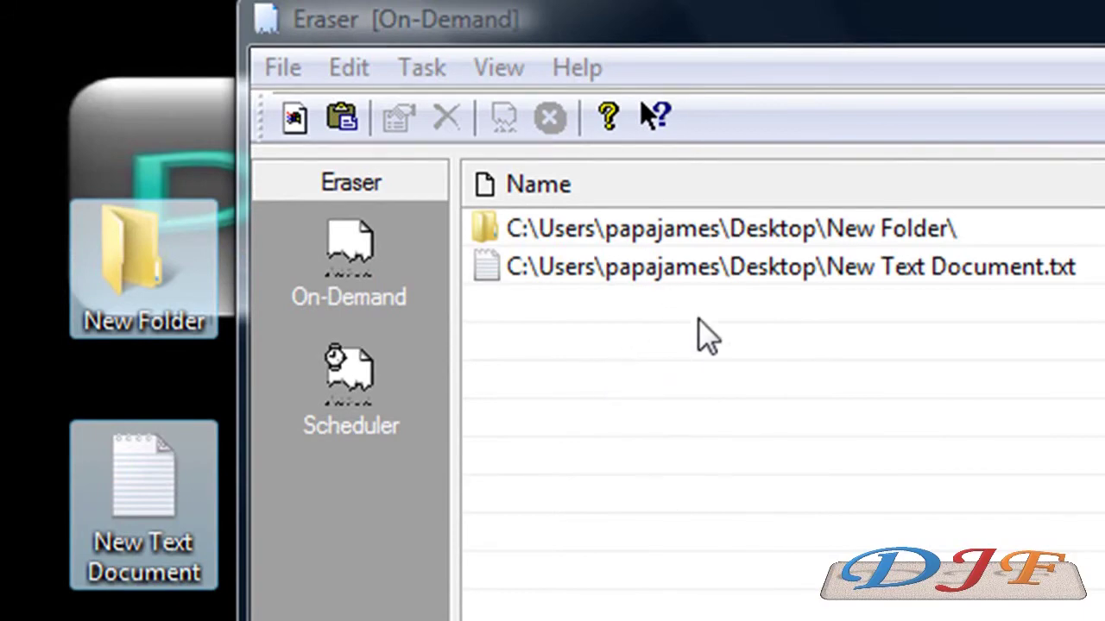
# Select all entries in the On-Demand list and run their erasure, confirming the permanent deletion.
pyautogui.click(340, 73)
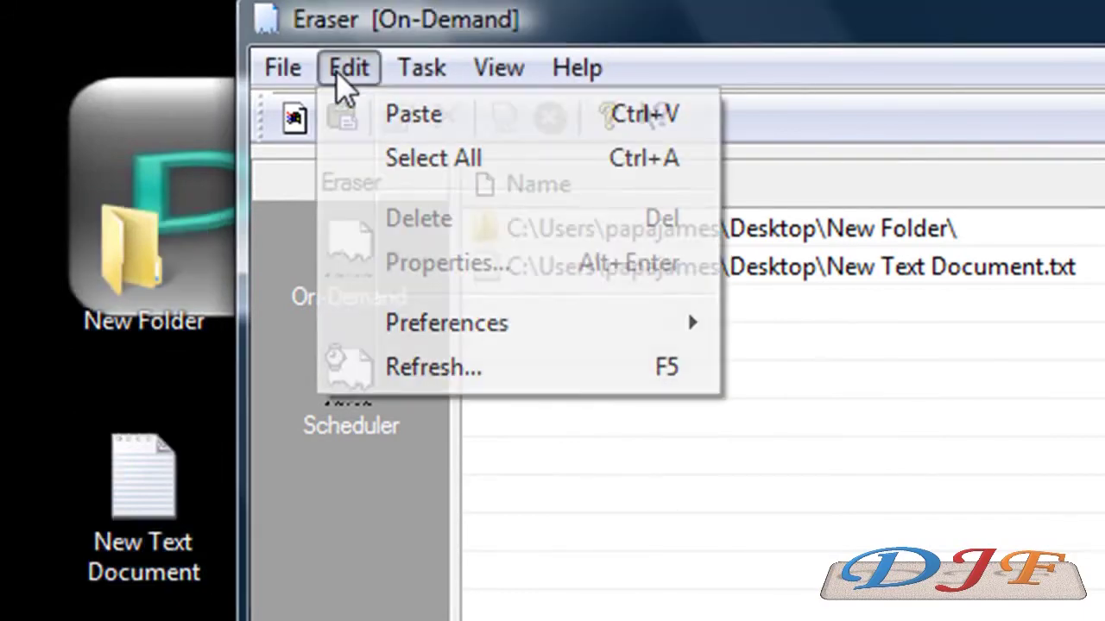
pyautogui.click(405, 164)
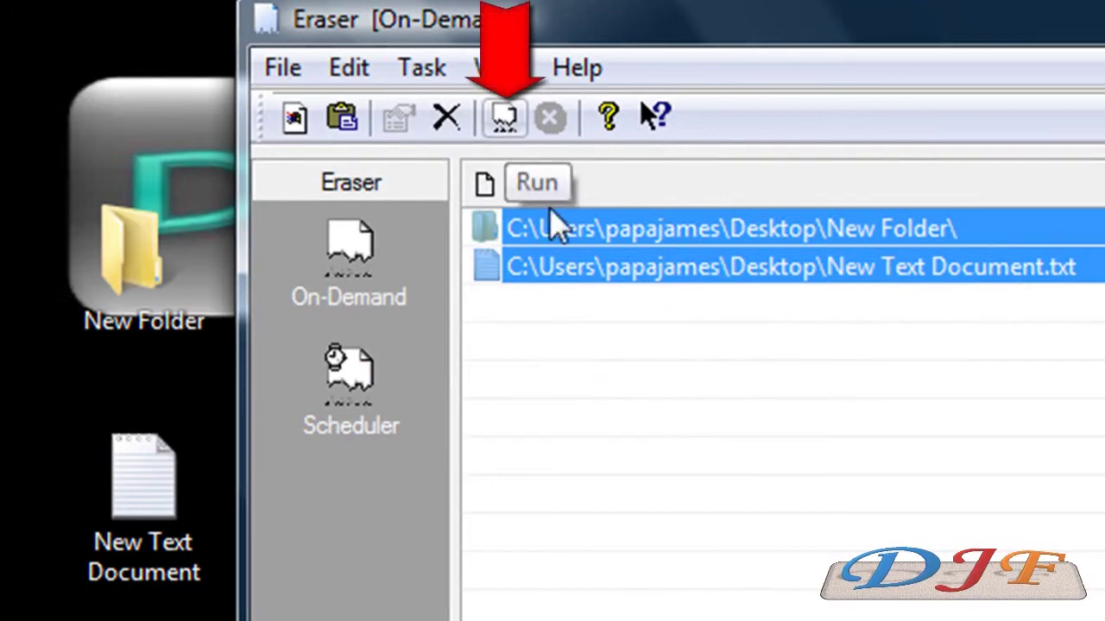
pyautogui.rightClick(561, 230)
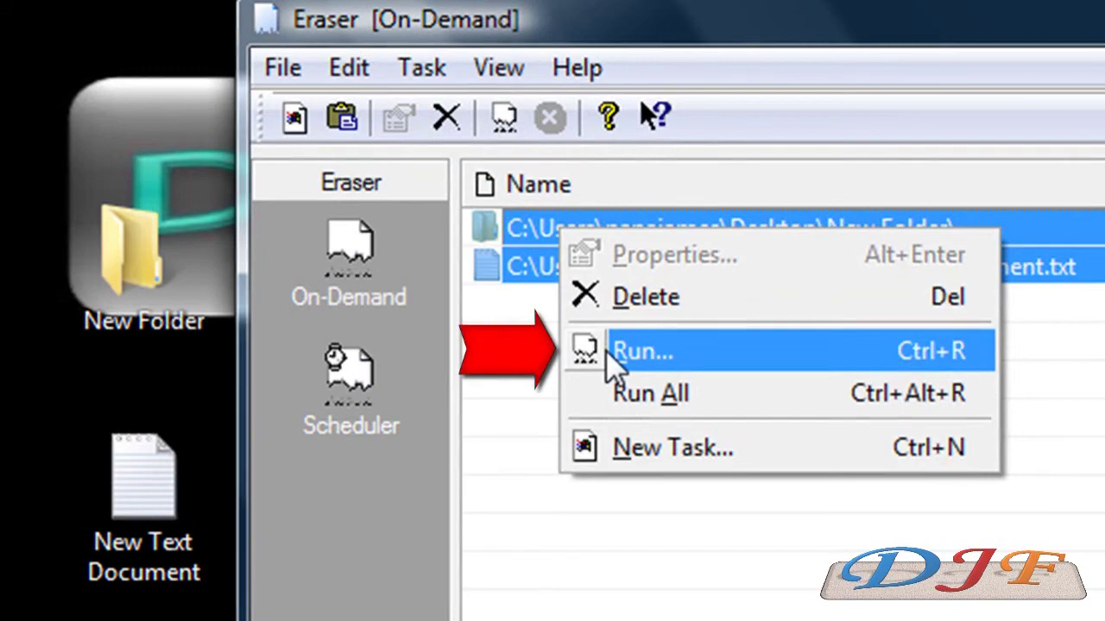
pyautogui.click(615, 363)
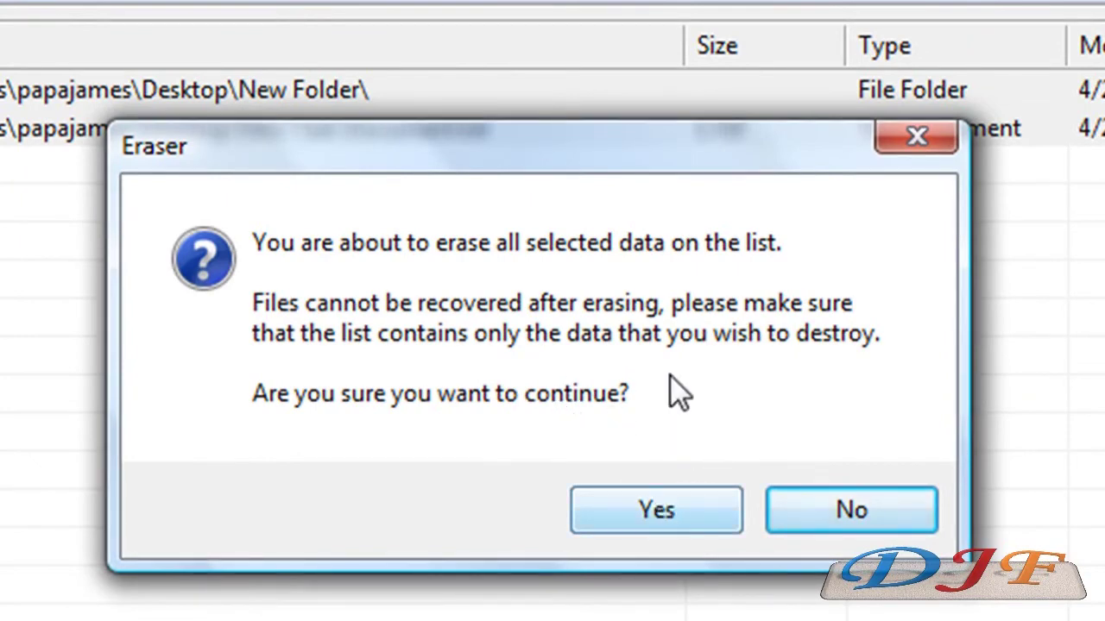
pyautogui.click(653, 511)
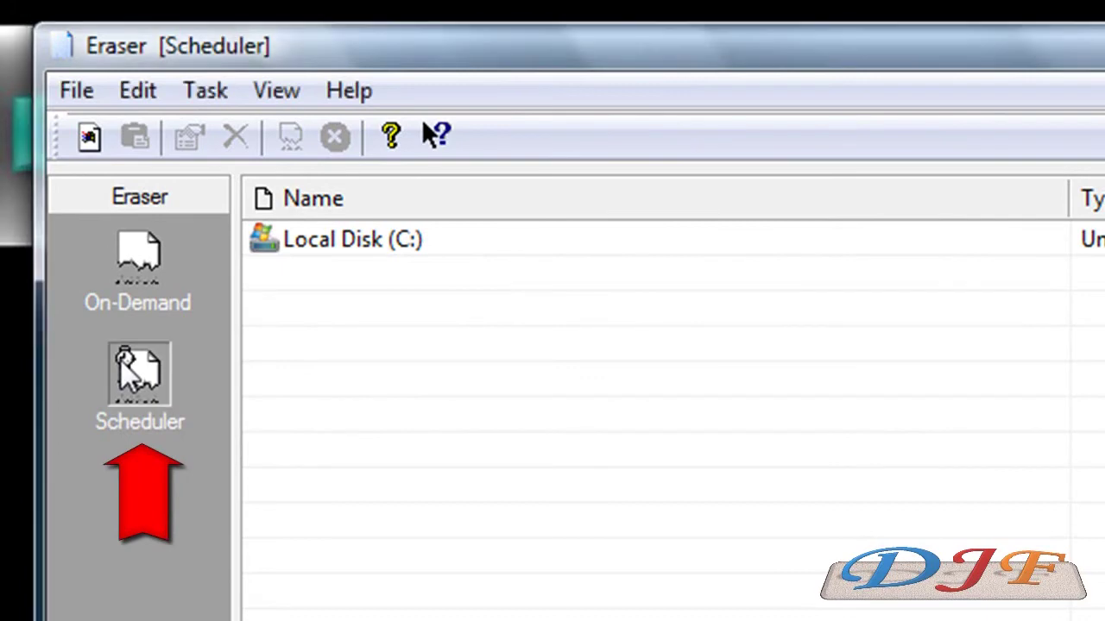
# Create a scheduled task erasing unused space on Local Disk (C:) every day at 12:00 with the 35-pass Gutmann method.
pyautogui.click(86, 93)
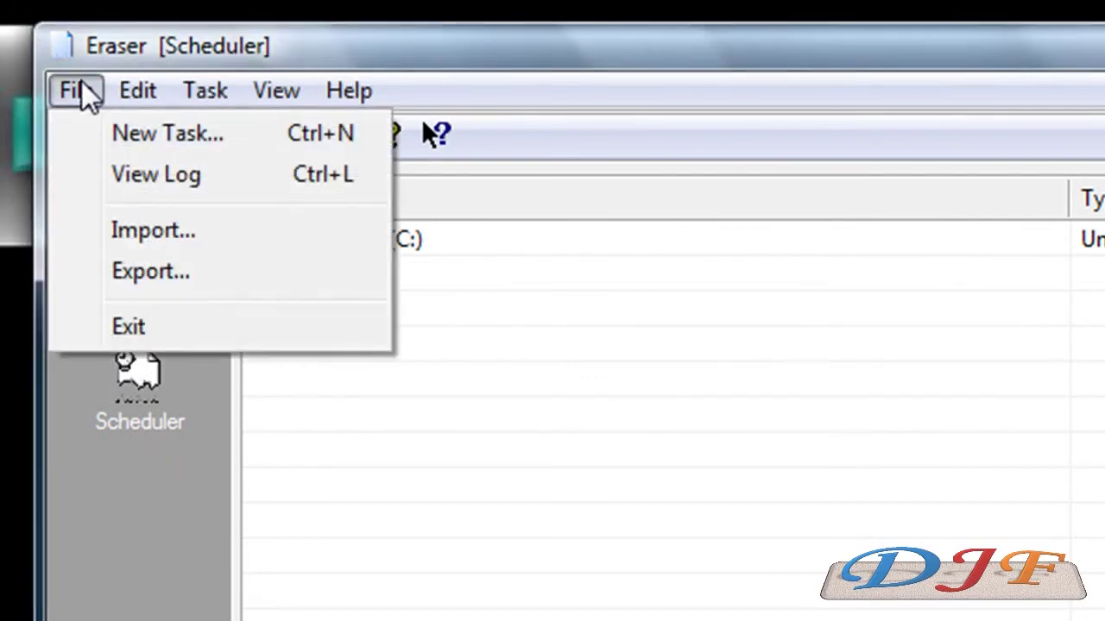
pyautogui.click(113, 136)
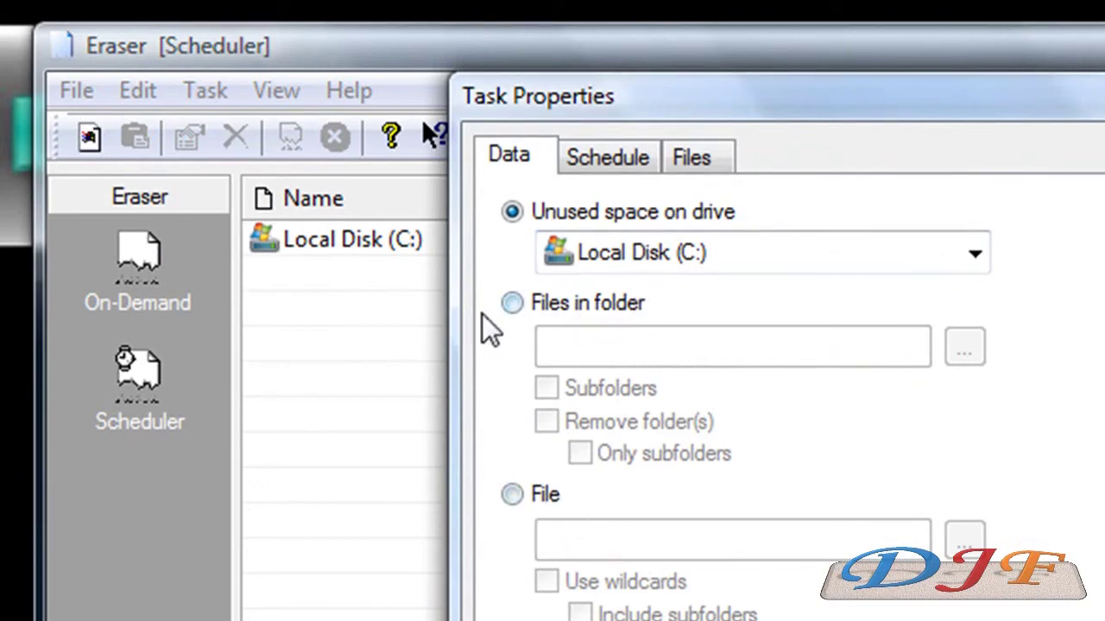
pyautogui.click(616, 166)
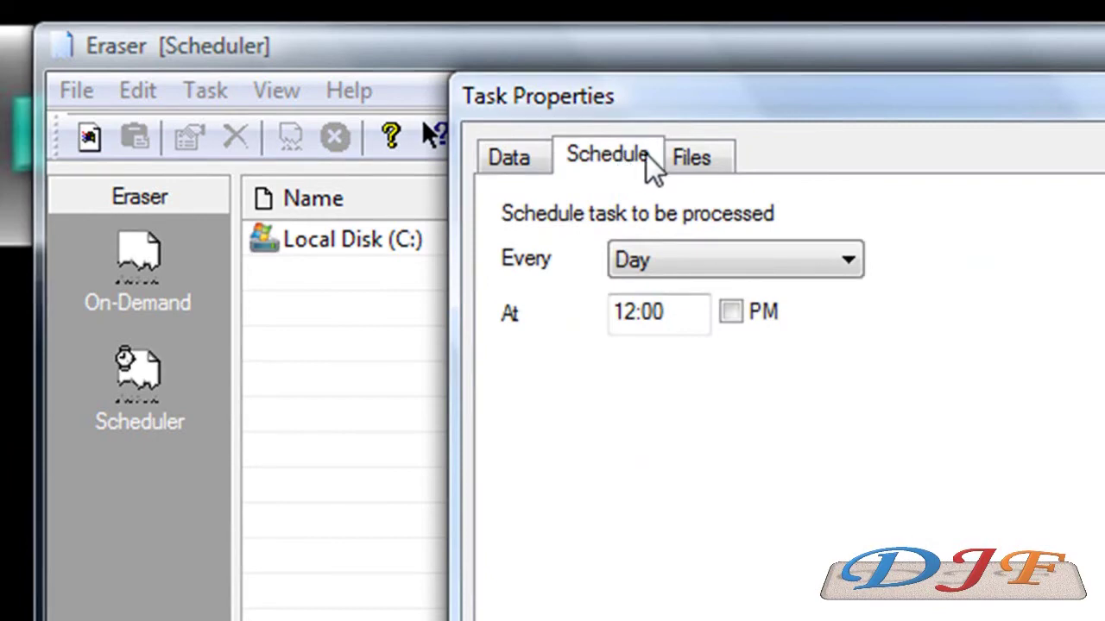
pyautogui.click(682, 164)
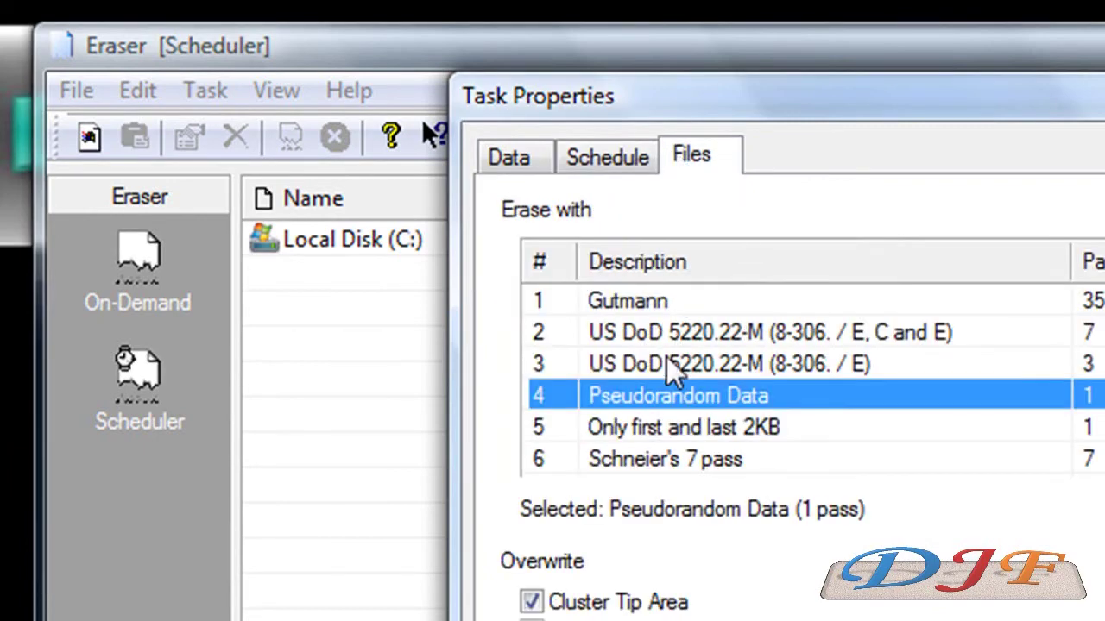
pyautogui.click(630, 304)
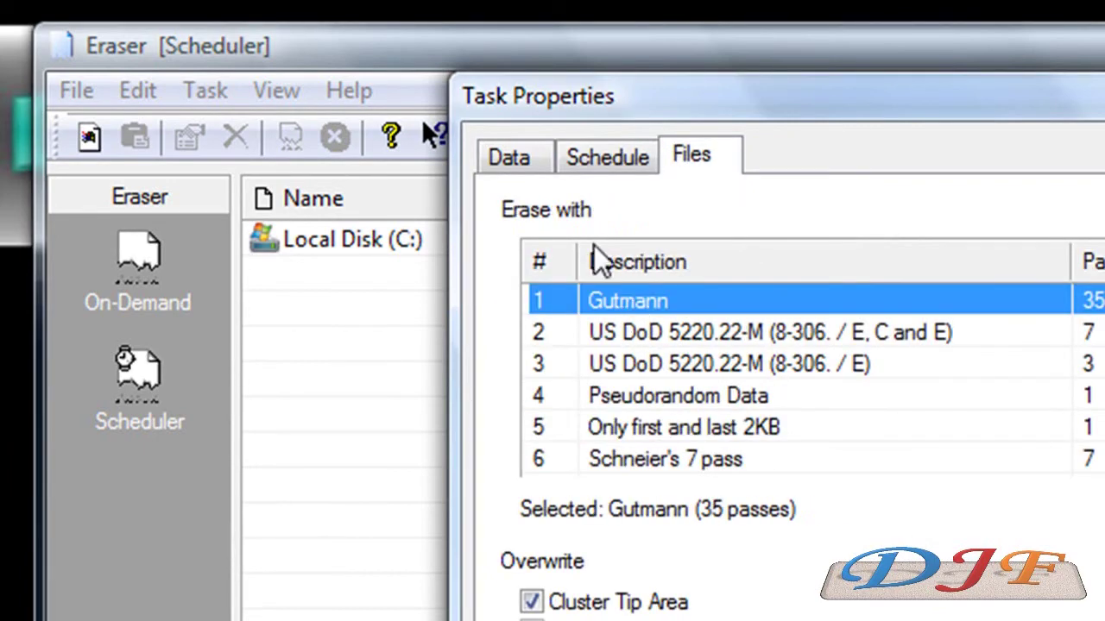
pyautogui.click(526, 166)
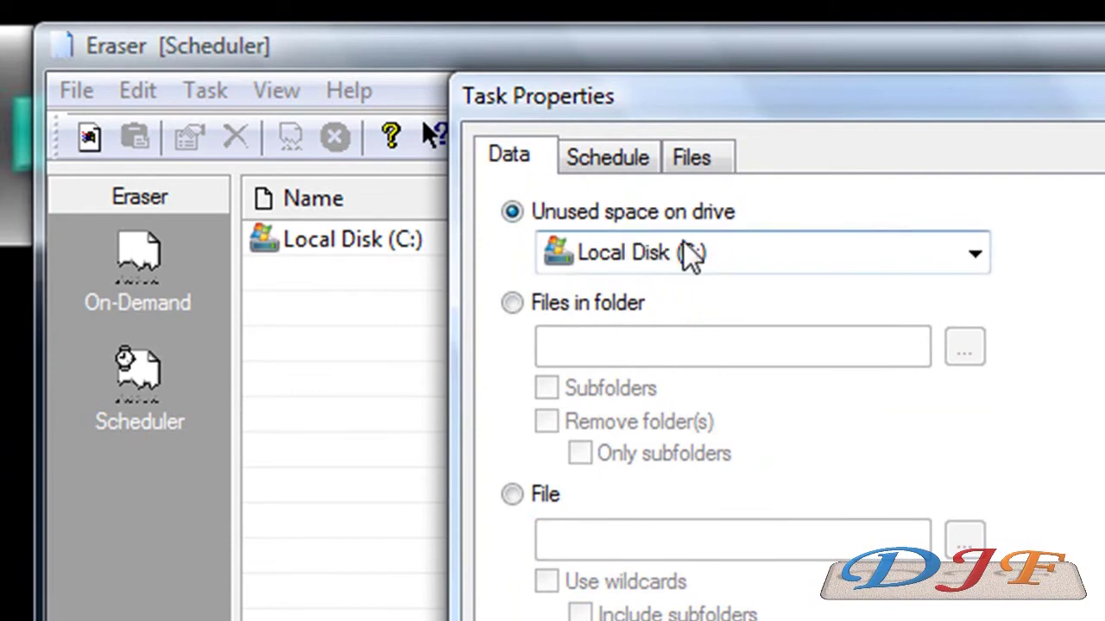
pyautogui.press('Return')
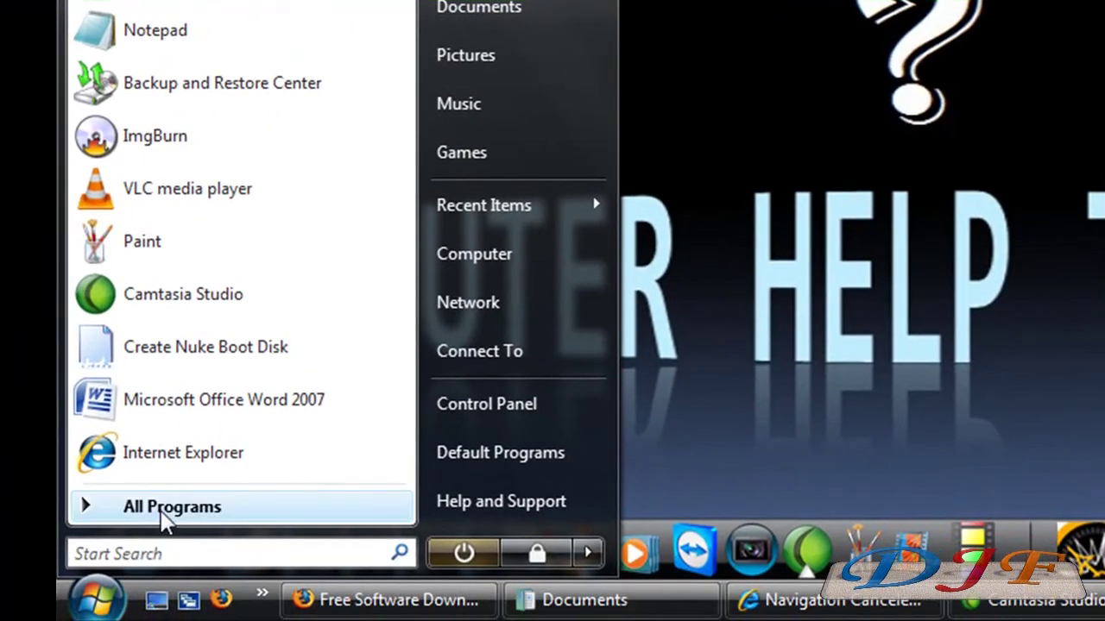
pyautogui.click(165, 518)
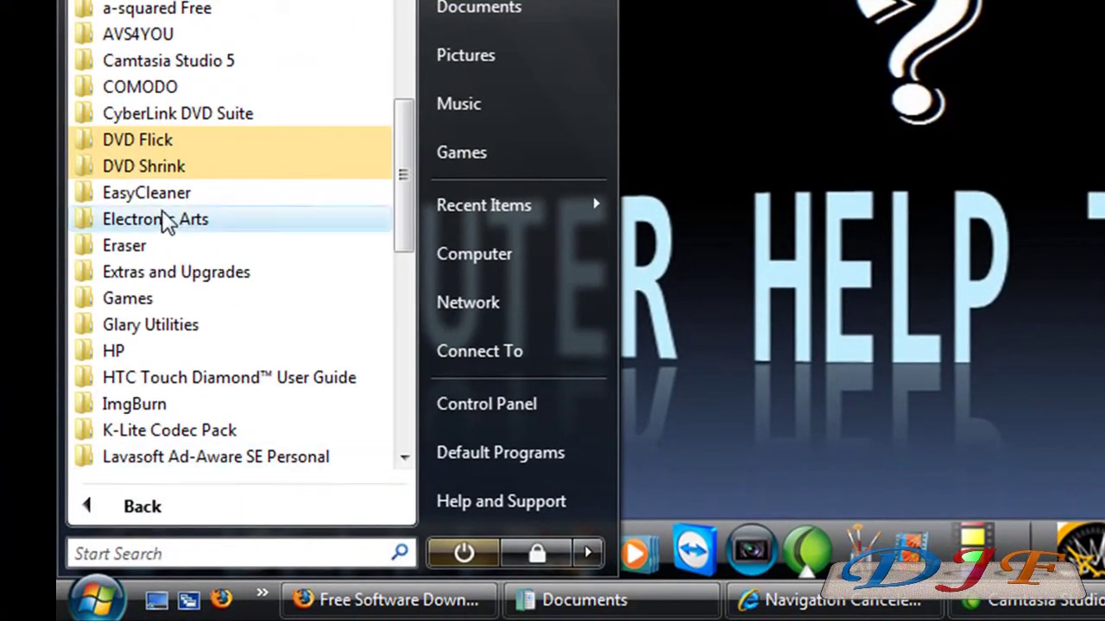
pyautogui.click(145, 248)
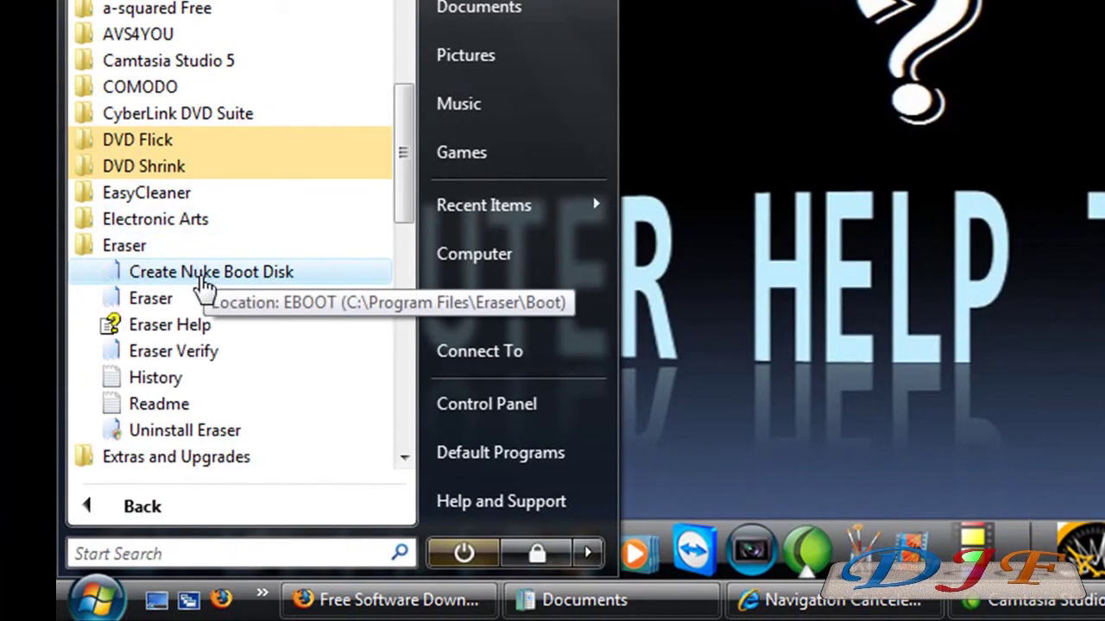
pyautogui.click(715, 180)
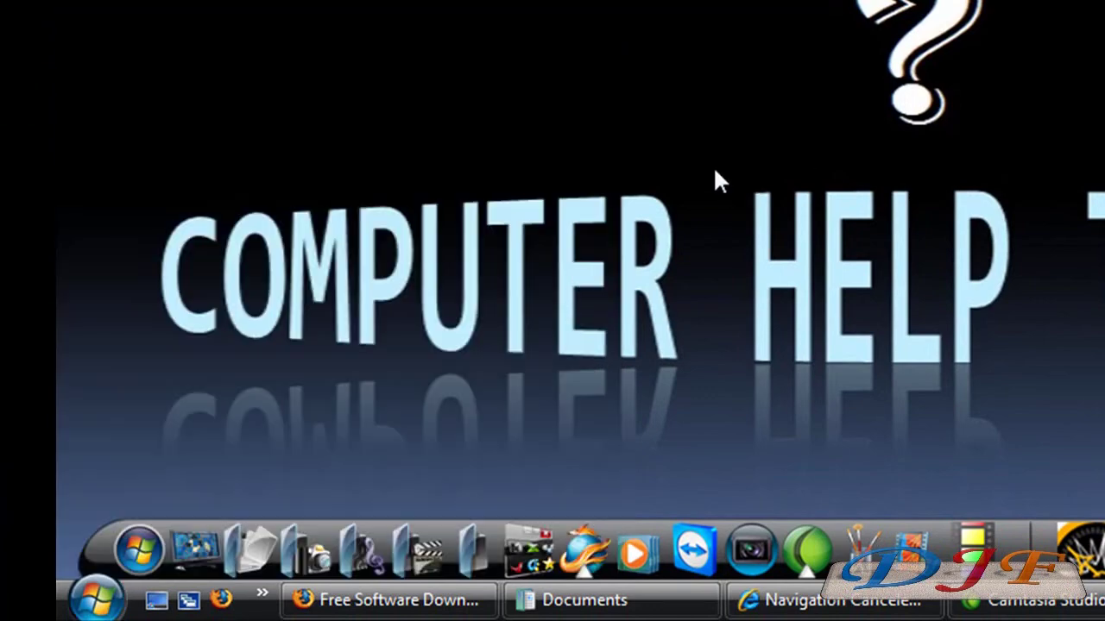
# Launch Create Nuke Boot Disk from the Eraser program folder.
pyautogui.click(140, 551)
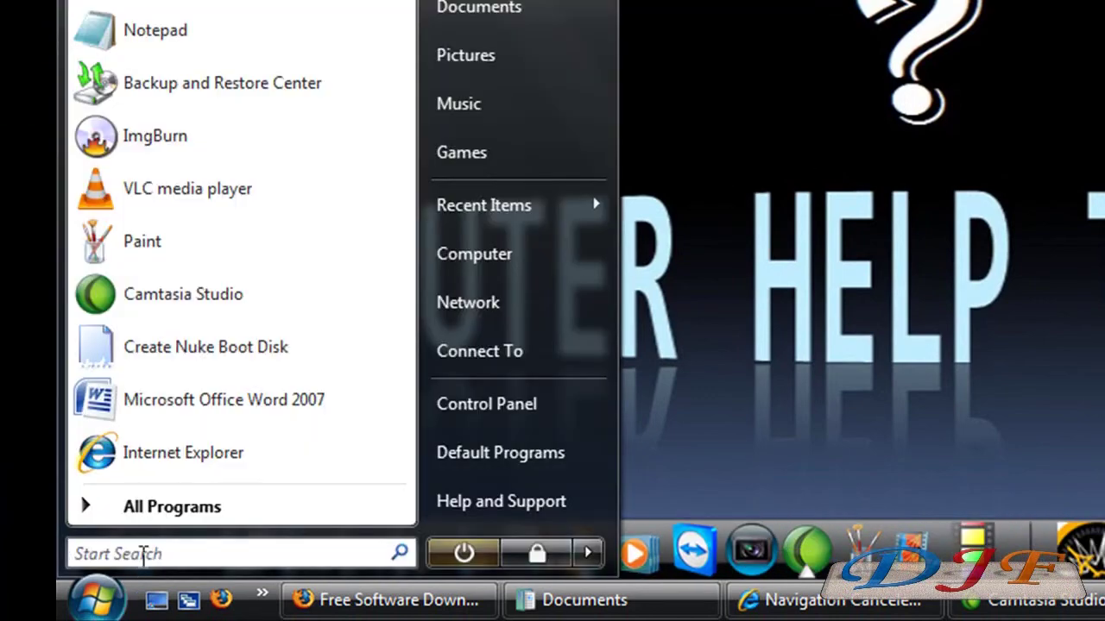
pyautogui.click(164, 517)
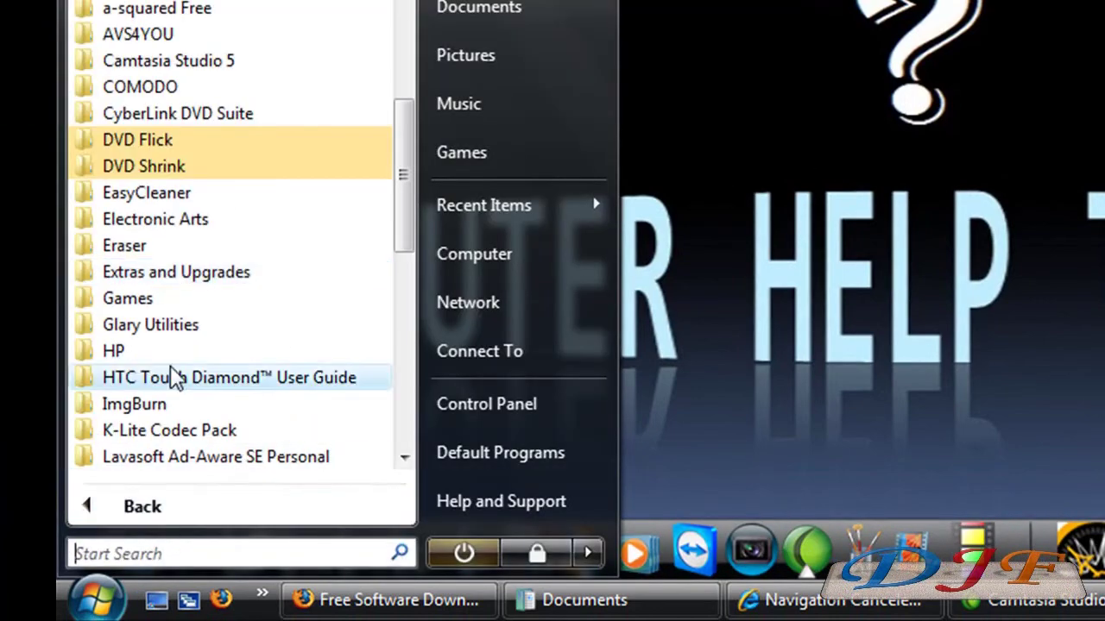
pyautogui.click(164, 250)
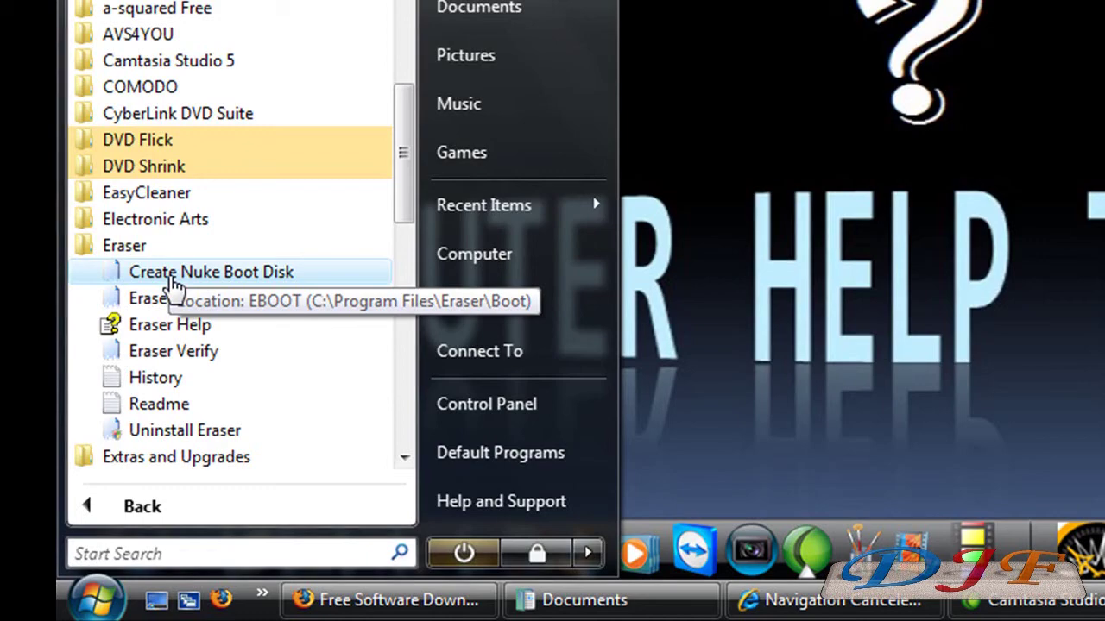
pyautogui.click(173, 285)
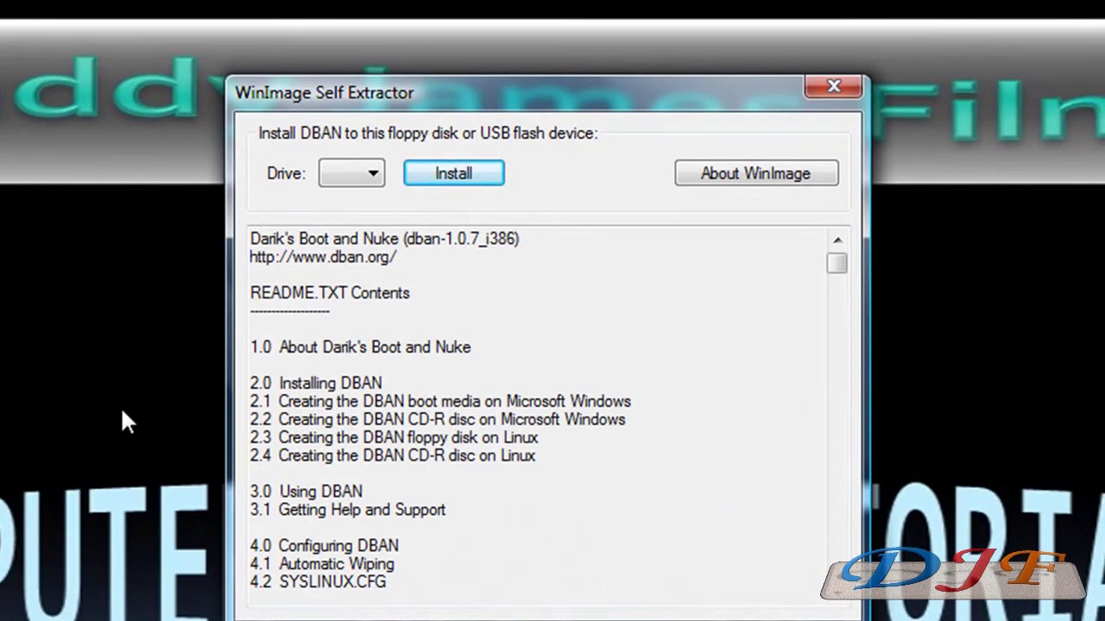
# Check the available target drives for the DBAN installation and close WinImage Self Extractor without installing.
pyautogui.click(375, 173)
pyautogui.click(377, 175)
pyautogui.click(833, 87)
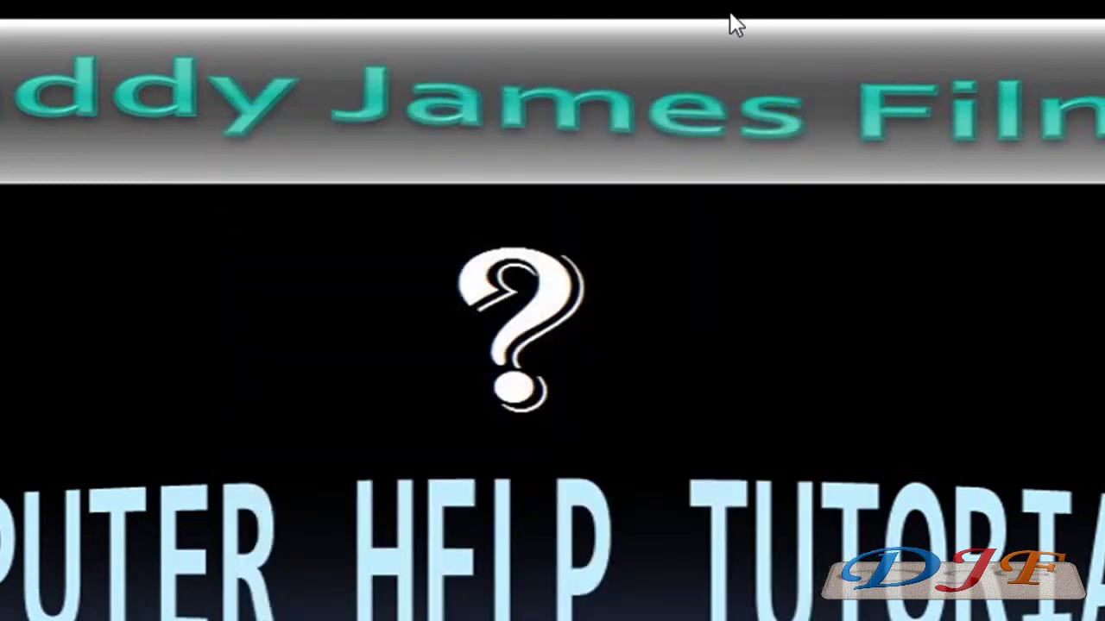